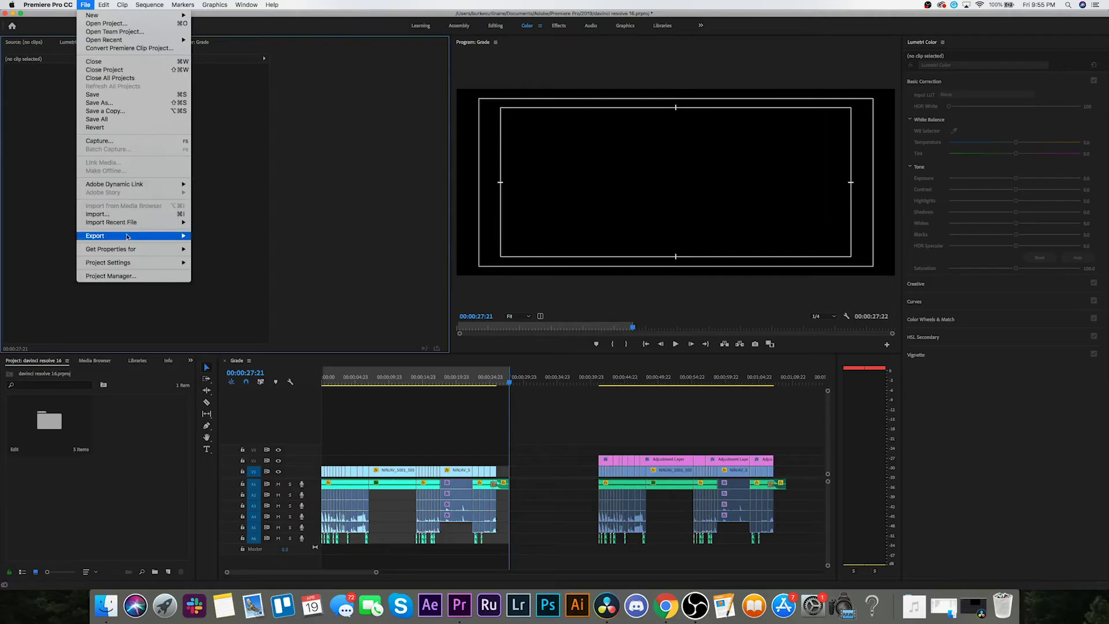
Step: Export the Grade sequence from Premiere Pro as a Final Cut Pro XML file
mouse_move(139, 236)
left_click(247, 310)
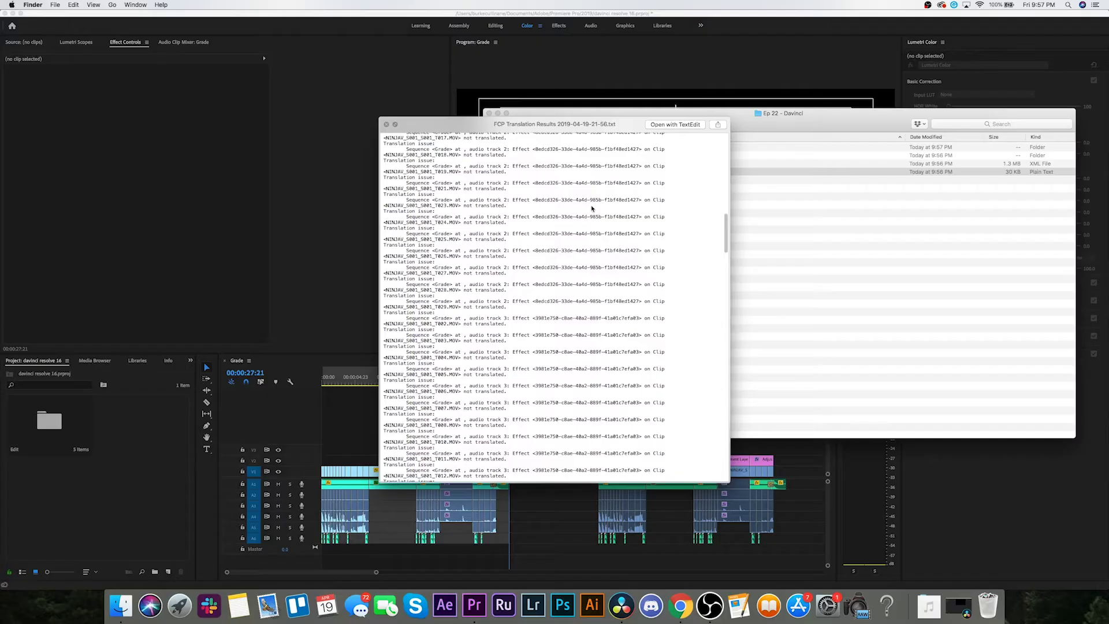
Step: Review the FCP translation results, close the preview, and bring up DaVinci Resolve
scroll(593, 209, "down", 2)
scroll(592, 209, "down", 10)
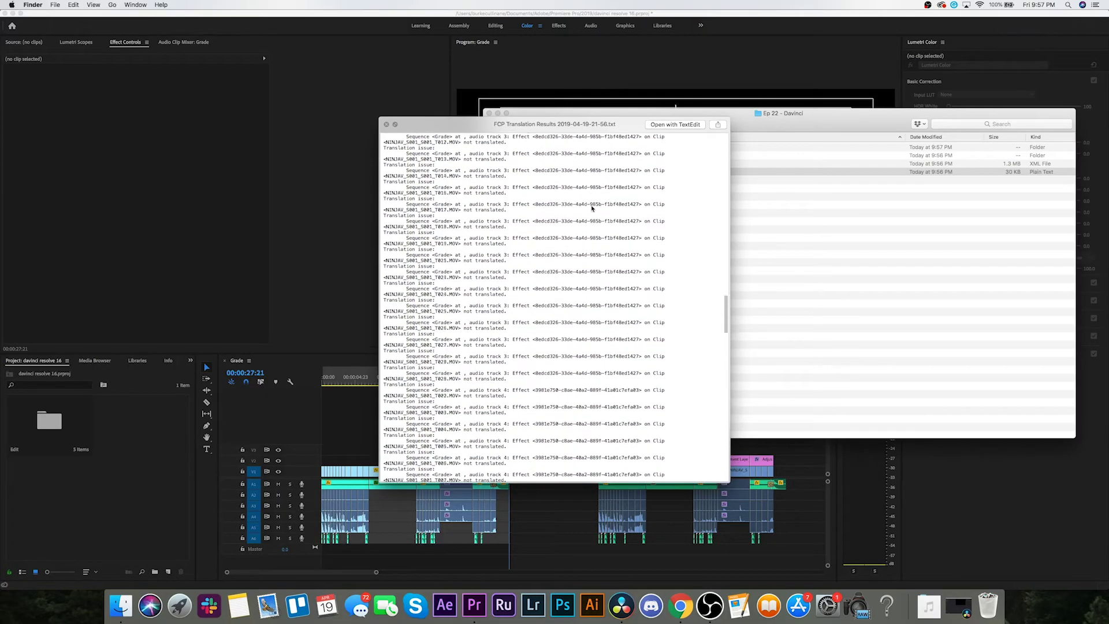
scroll(592, 209, "down", 15)
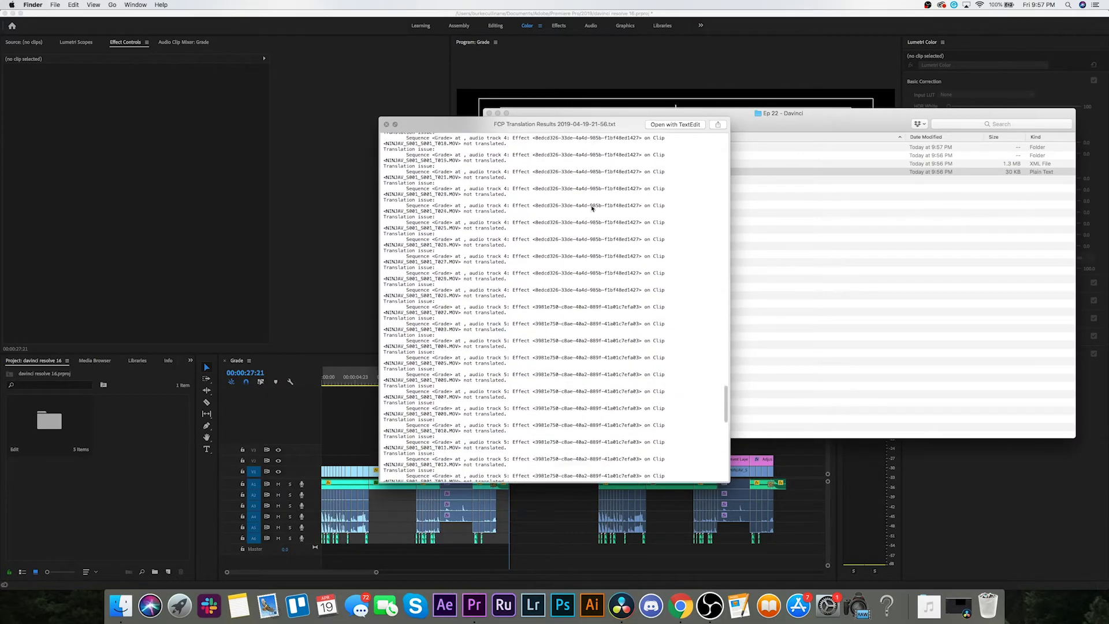
scroll(592, 209, "down", 15)
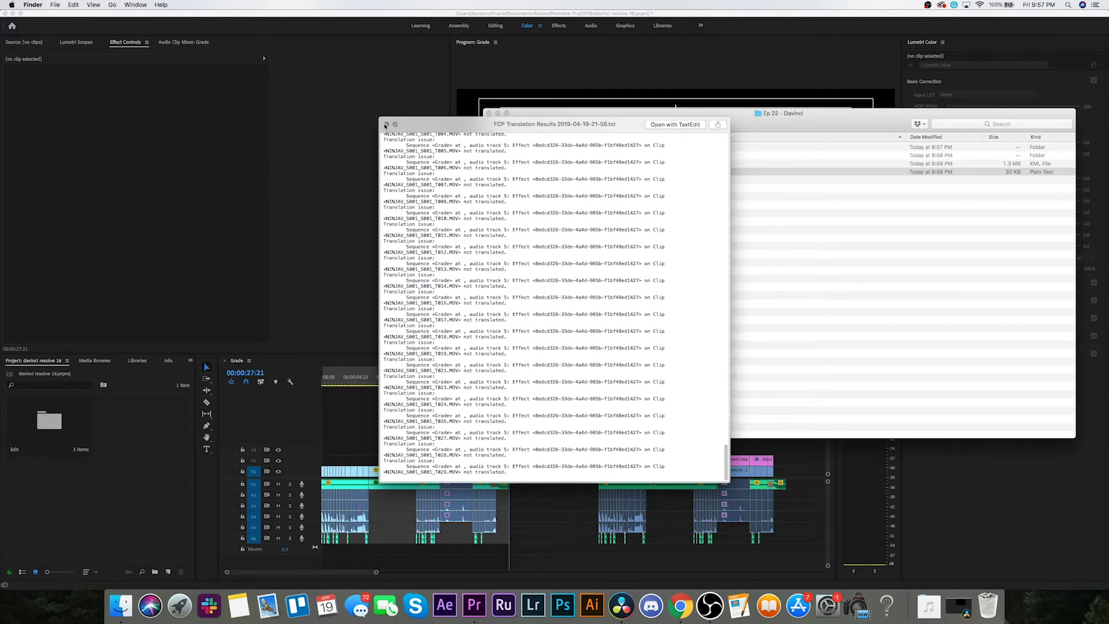
left_click(386, 125)
left_click(622, 606)
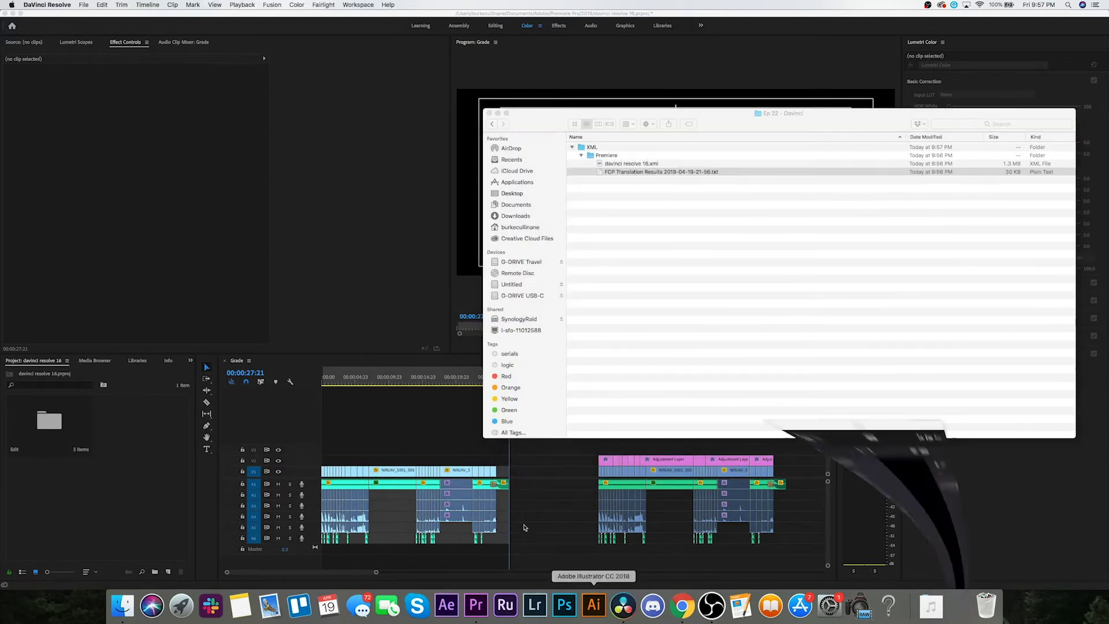
Step: Import the project's footage folder into the media pool and open its Edit bin
left_click(84, 5)
mouse_move(120, 89)
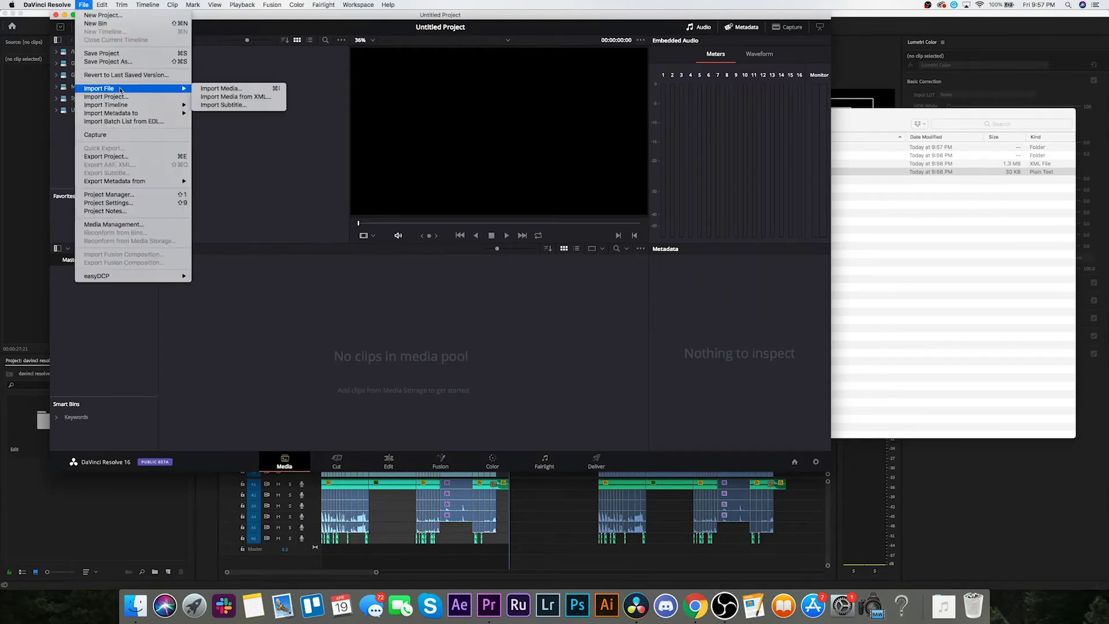
left_click(220, 88)
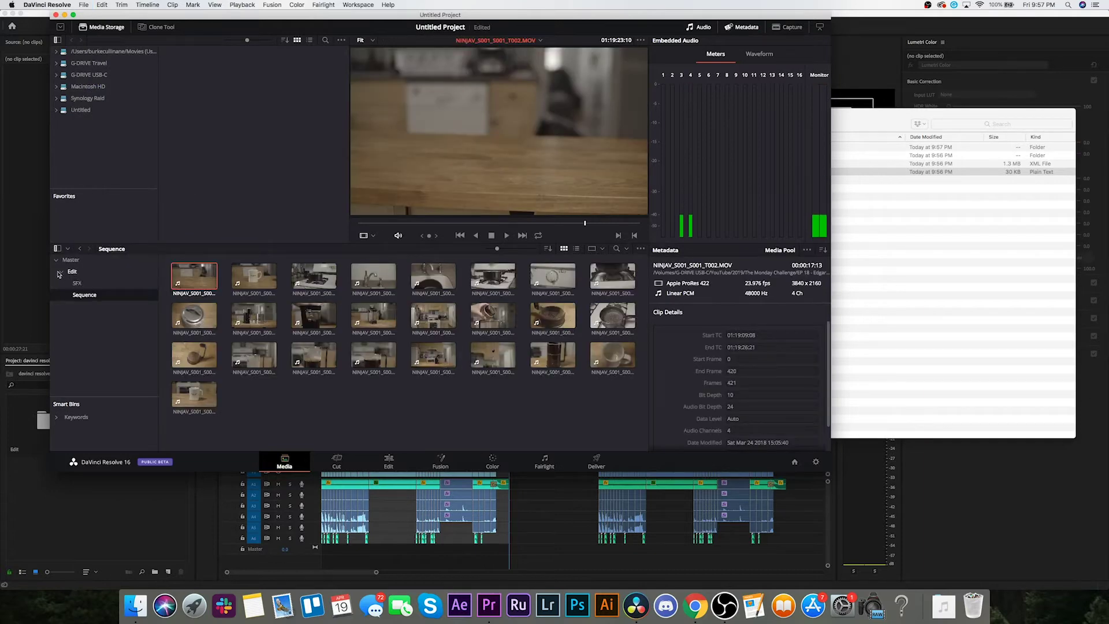
left_click(58, 274)
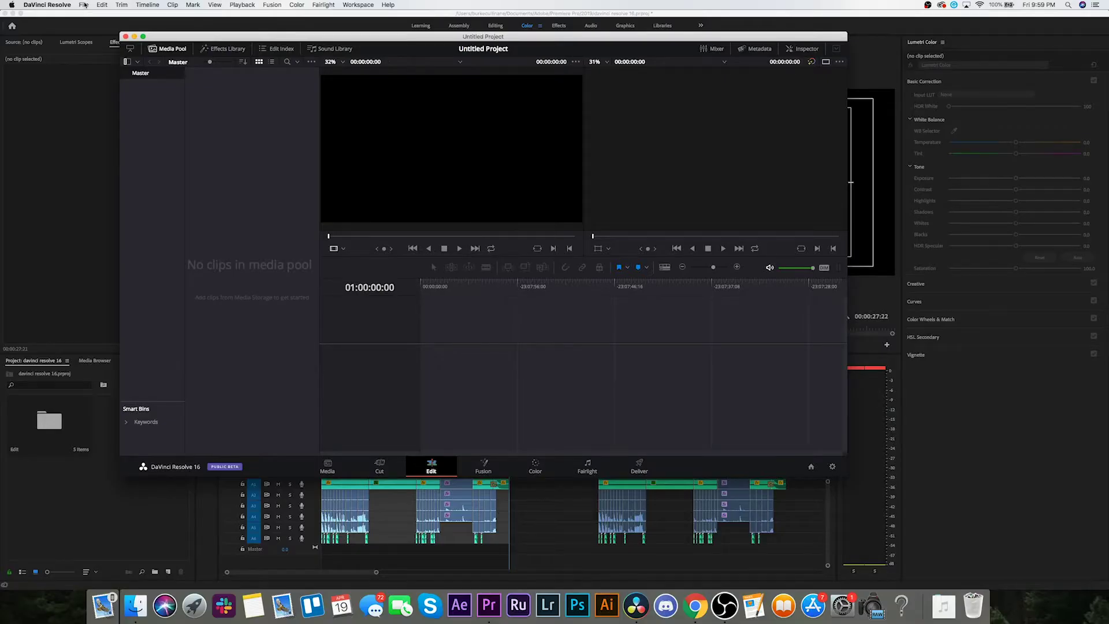
Step: Import the Grade timeline from the exported XML file and confirm the import
left_click(84, 4)
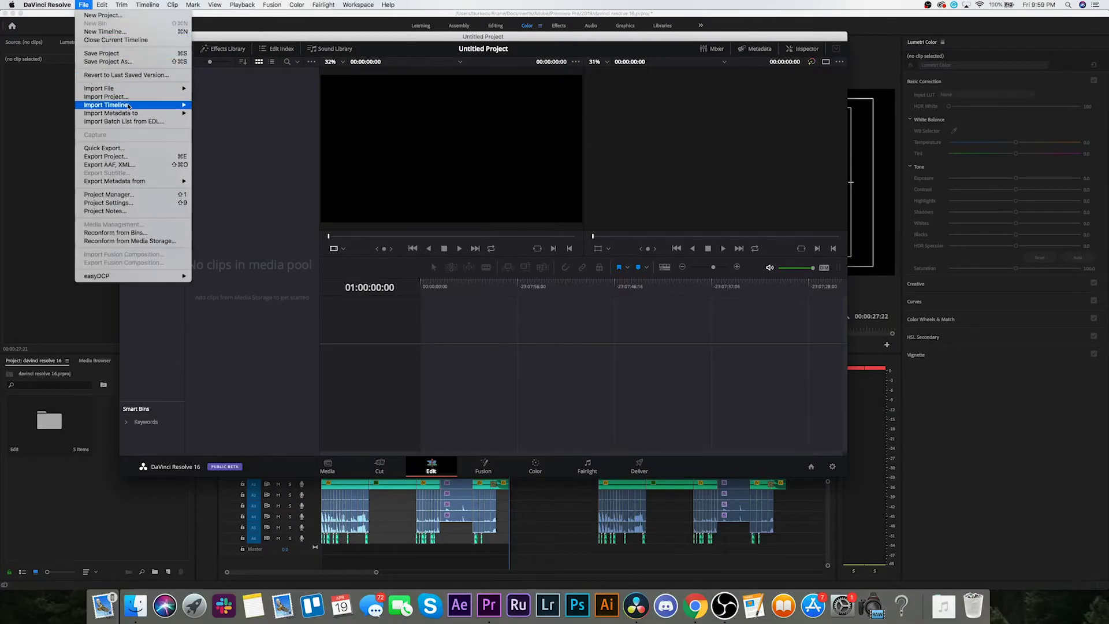
mouse_move(183, 105)
left_click(218, 106)
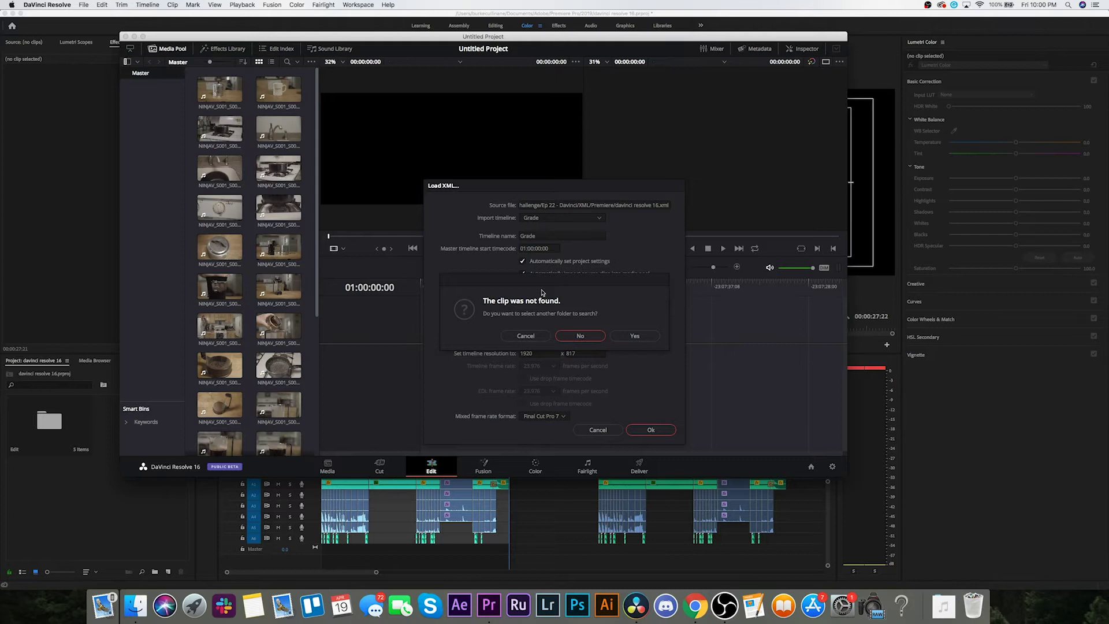
key("Return")
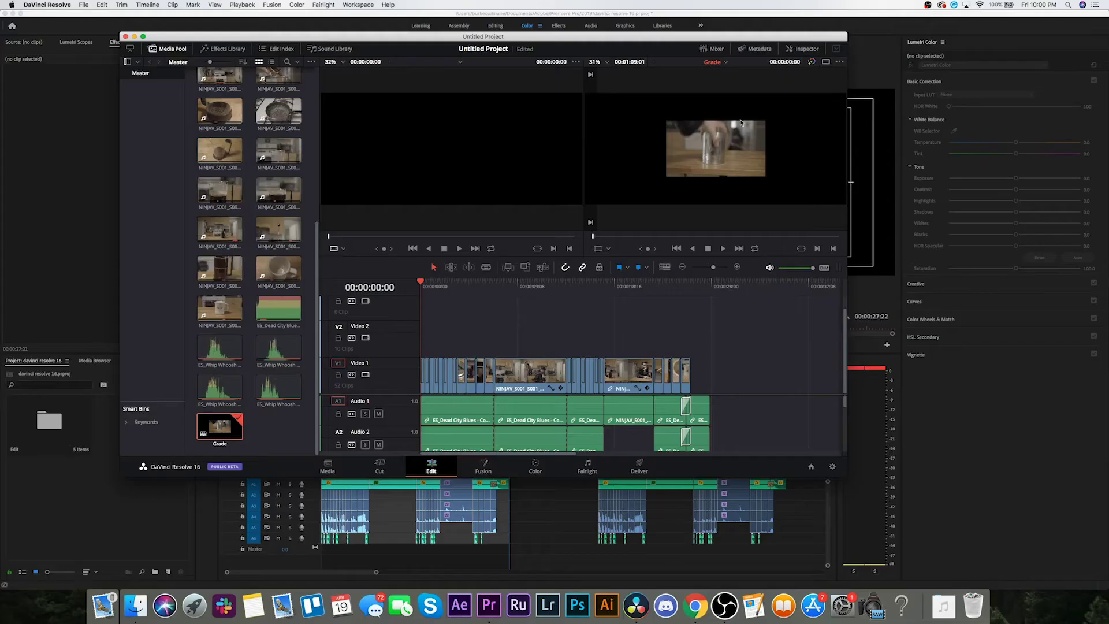
Step: Play back the imported Grade timeline
key("space")
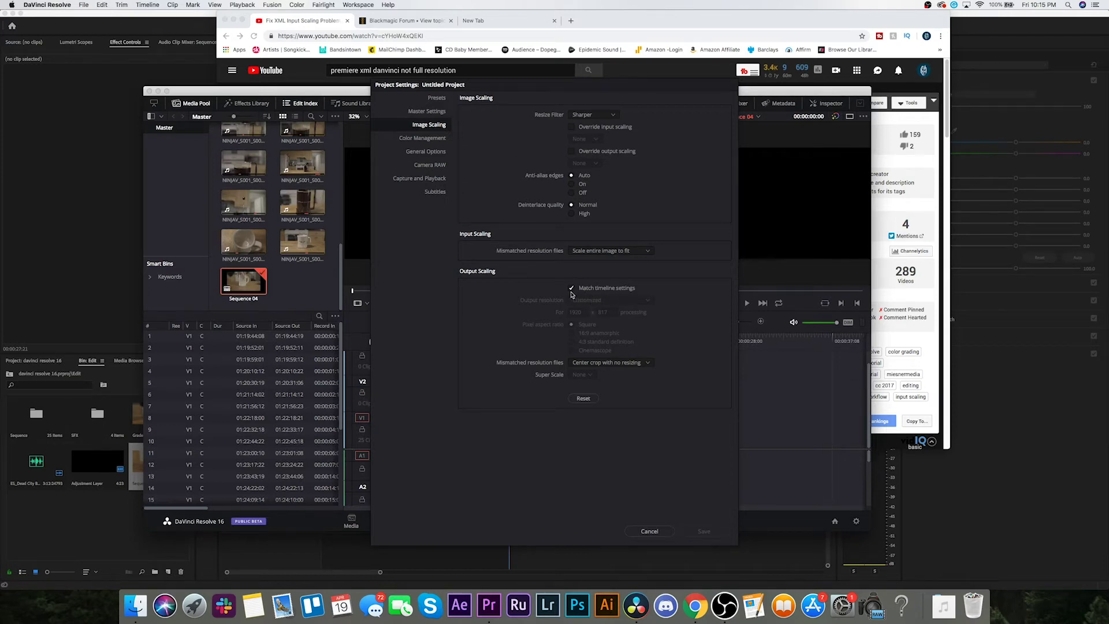
Step: Set mismatched-resolution scaling to center crop with no resizing and save the project settings
left_click(623, 362)
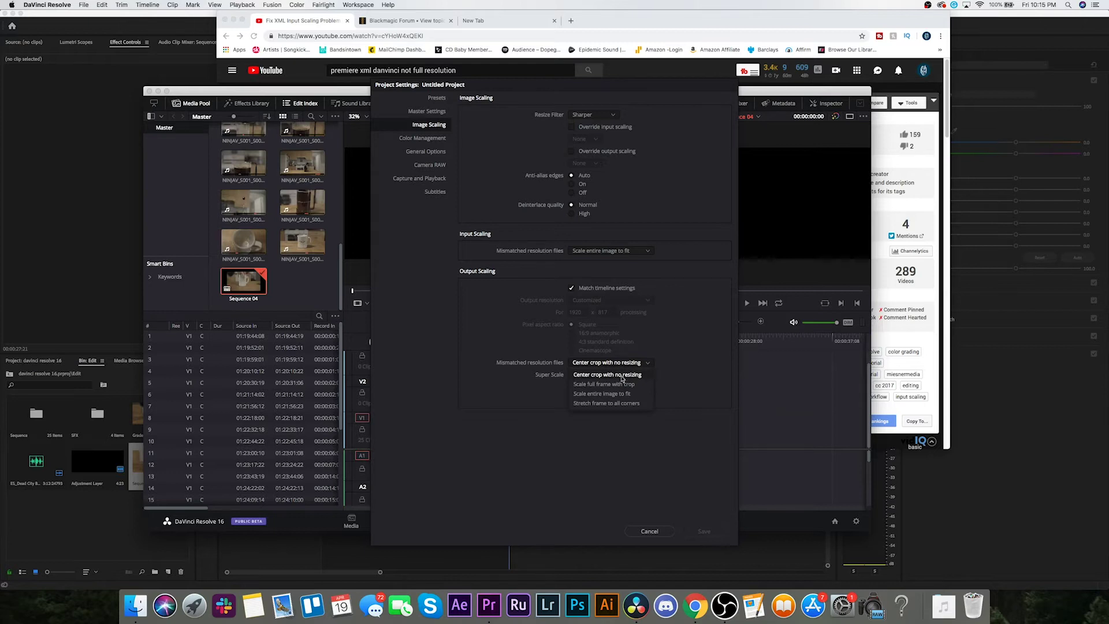
left_click(916, 165)
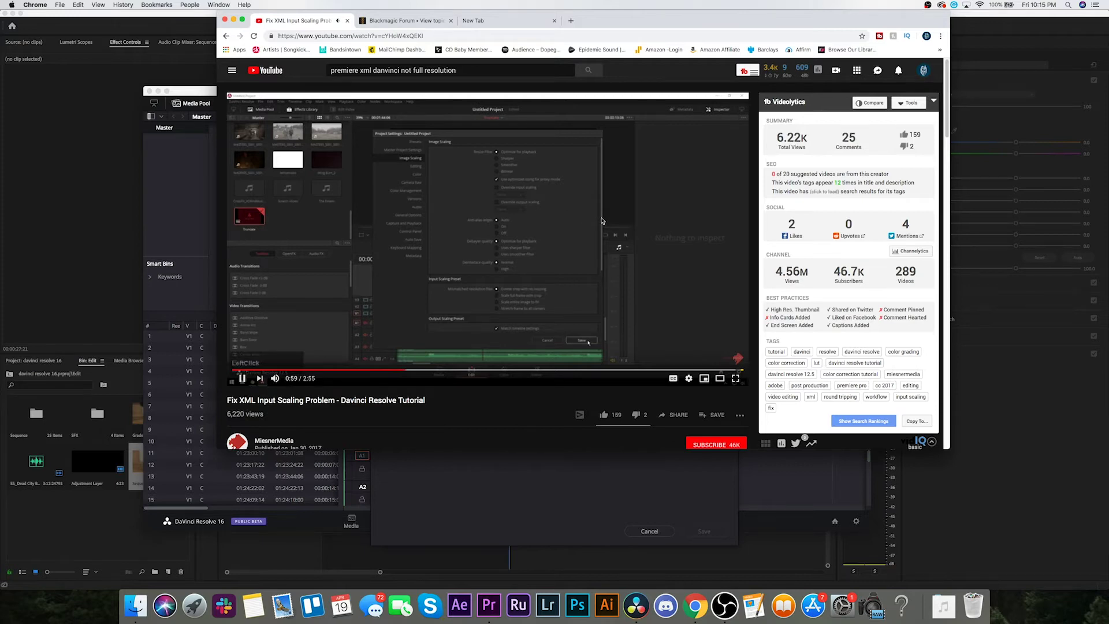
key("super+Tab")
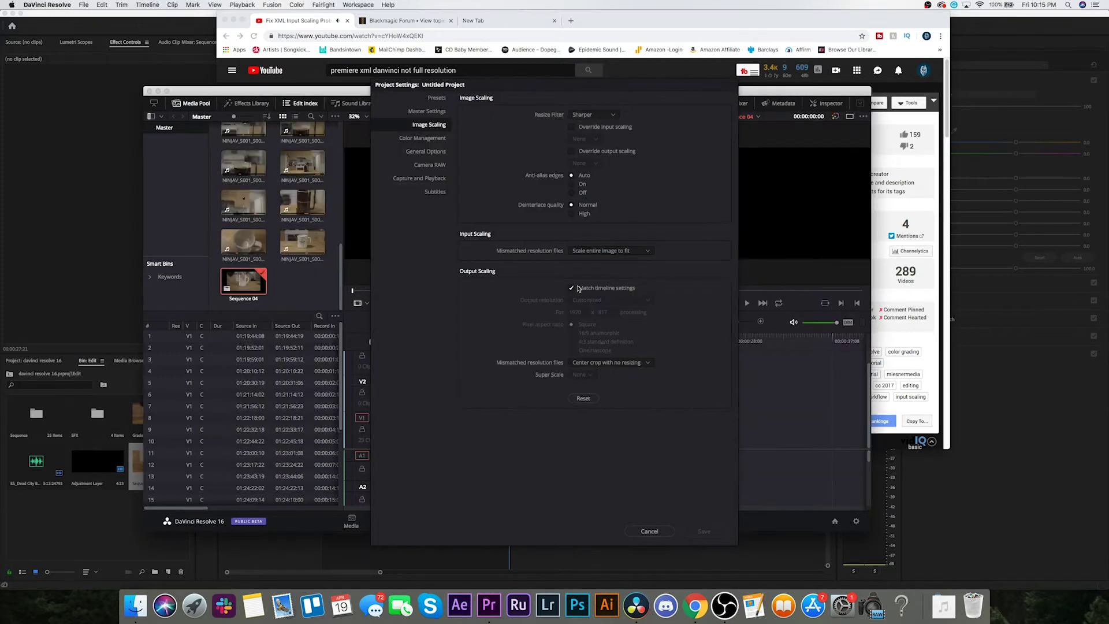
left_click(591, 374)
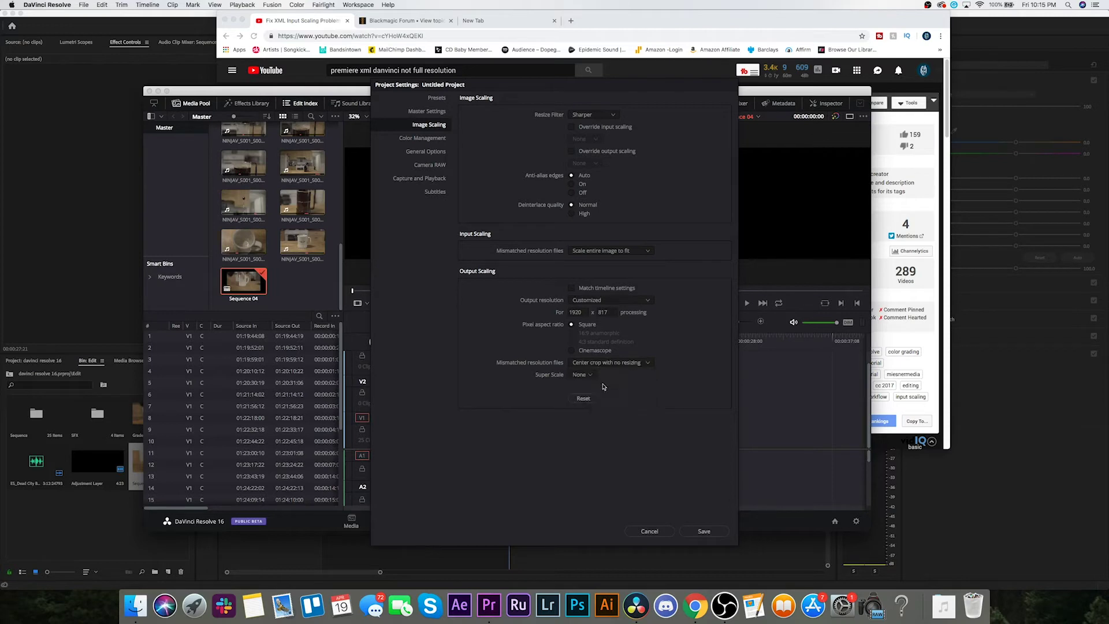
left_click(711, 533)
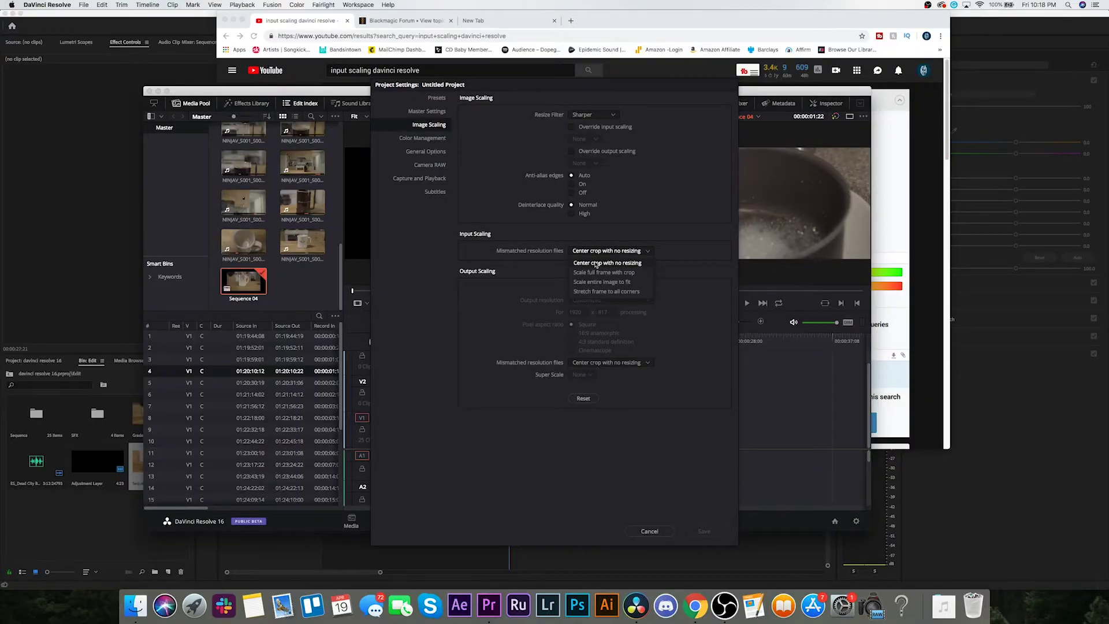
left_click(650, 531)
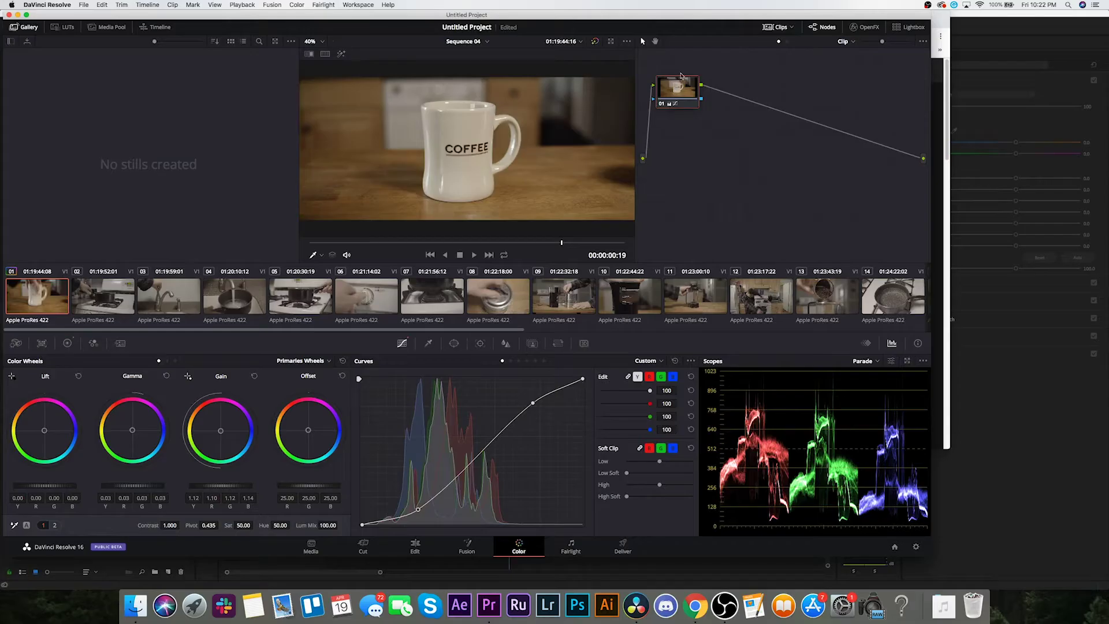
Step: Delete clip 1's old grade node, then preview clip 21 and darken its shadows on the luma curve
key("Delete")
left_click_drag(322, 329, 618, 327)
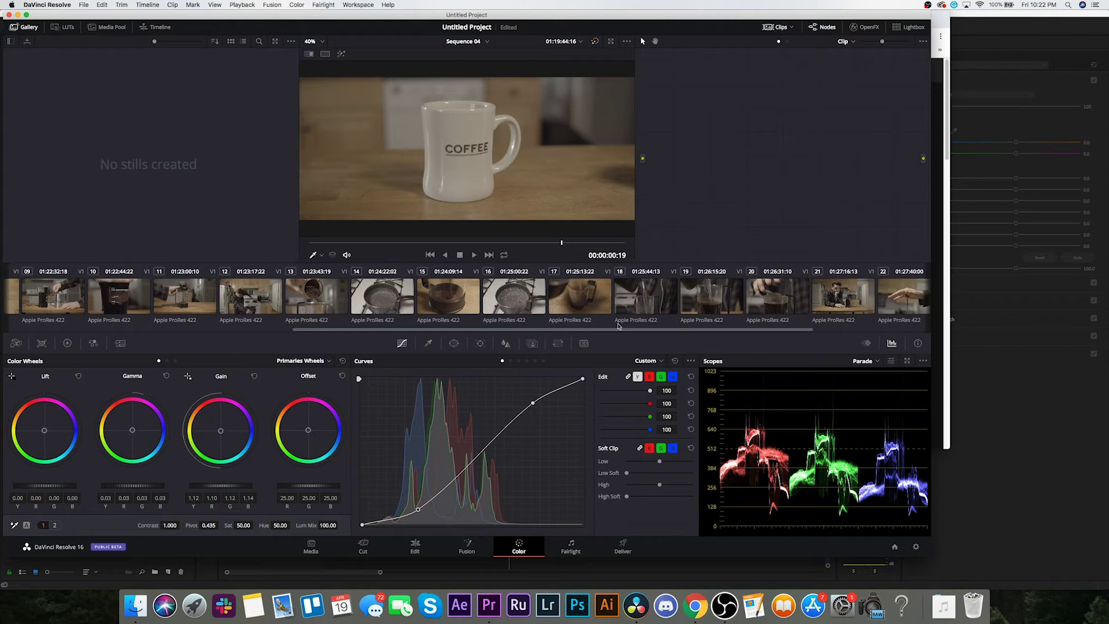
left_click(837, 290)
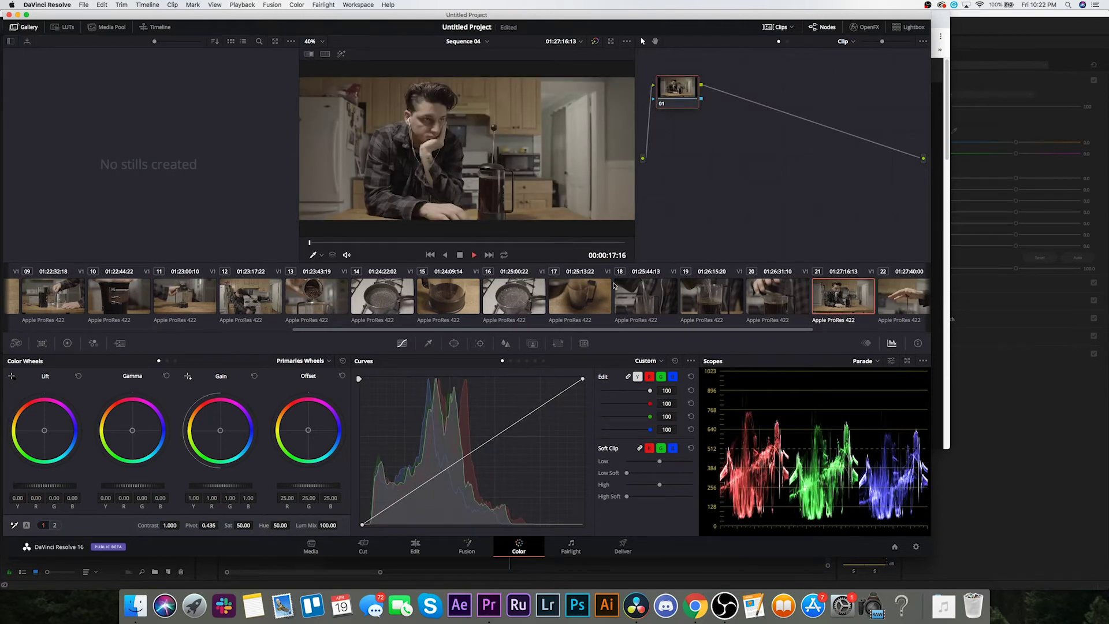
left_click(467, 255)
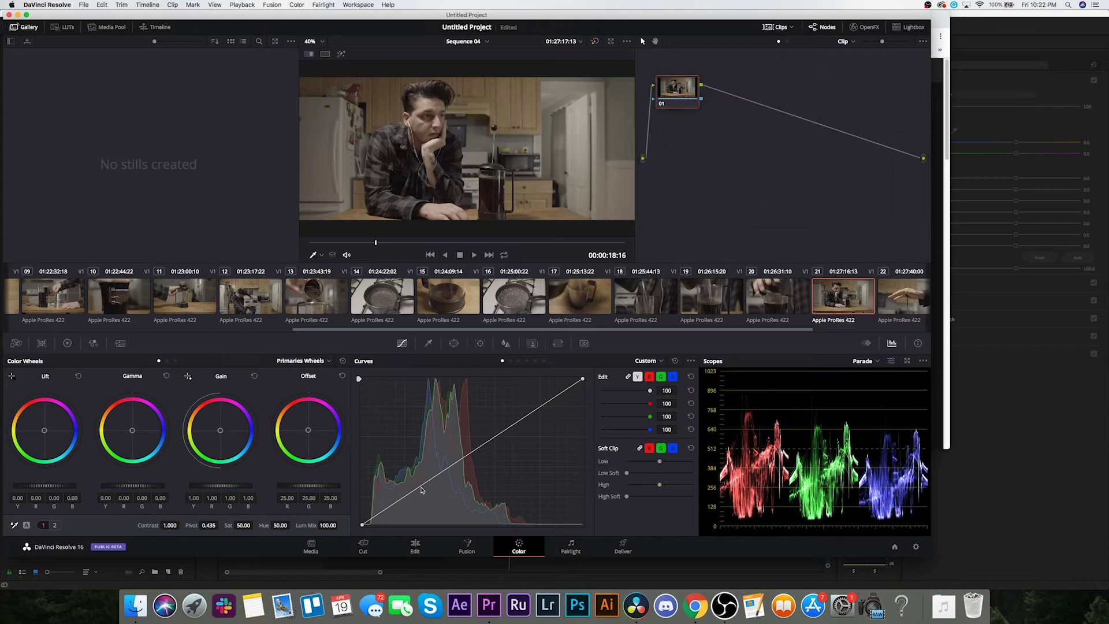
left_click_drag(421, 490, 424, 501)
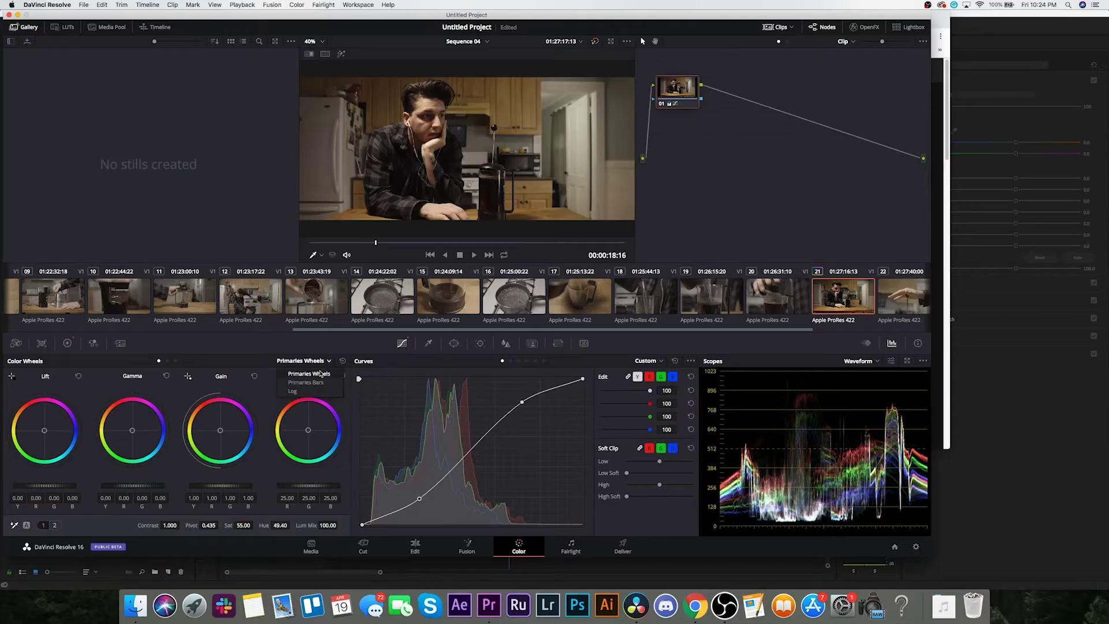
Step: Switch the colour wheels through Log to Primaries Bars and the curves to Lum Vs Sat
left_click(314, 391)
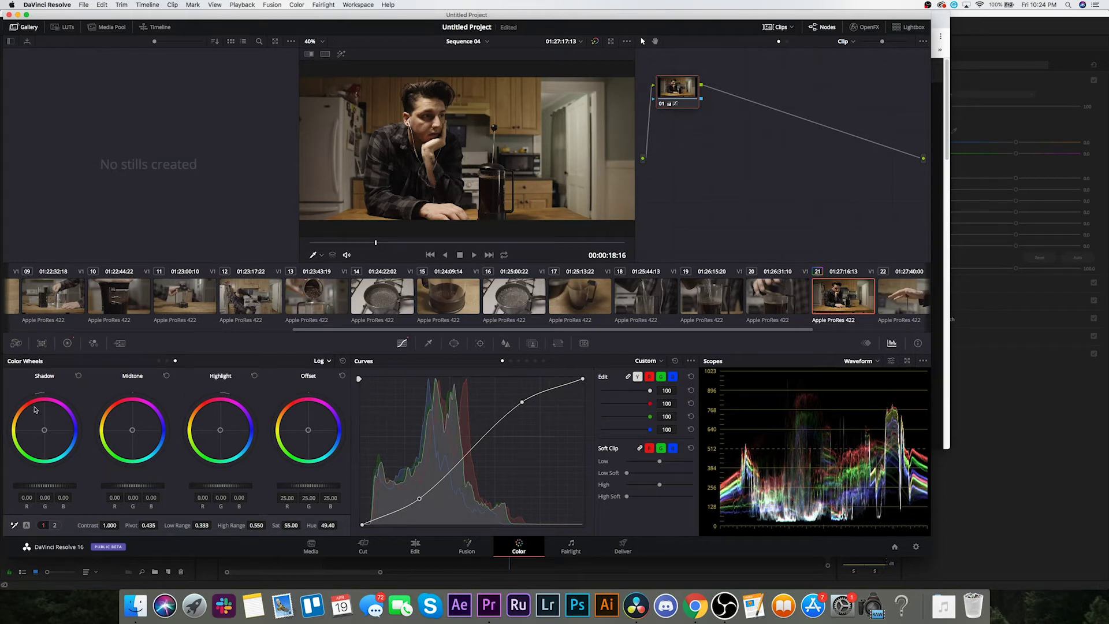
left_click(167, 361)
left_click(159, 361)
left_click(167, 361)
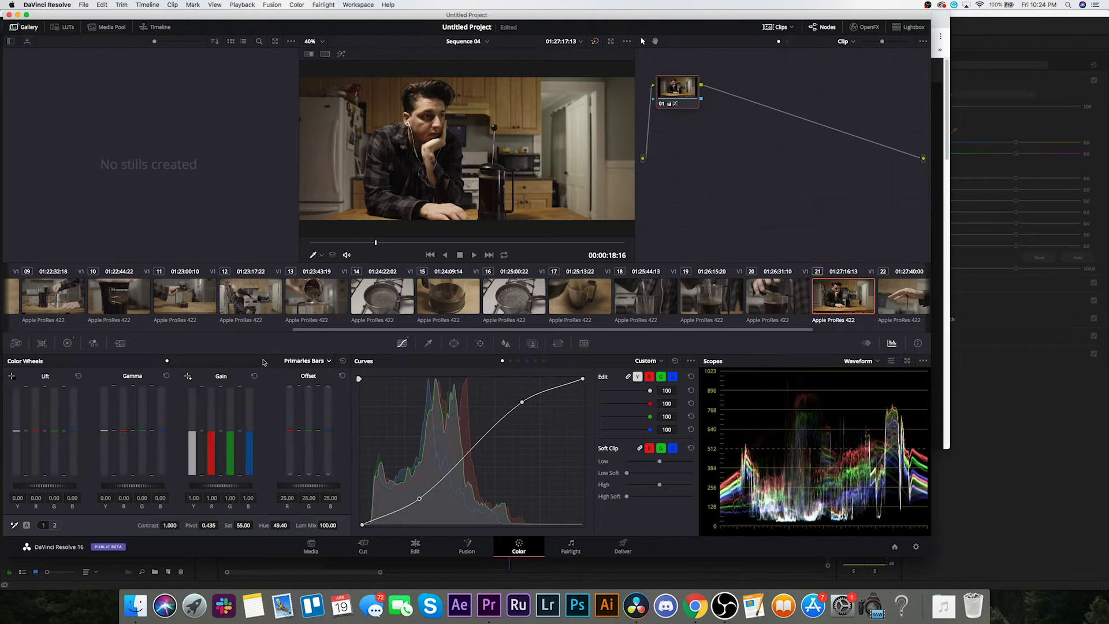
left_click(510, 361)
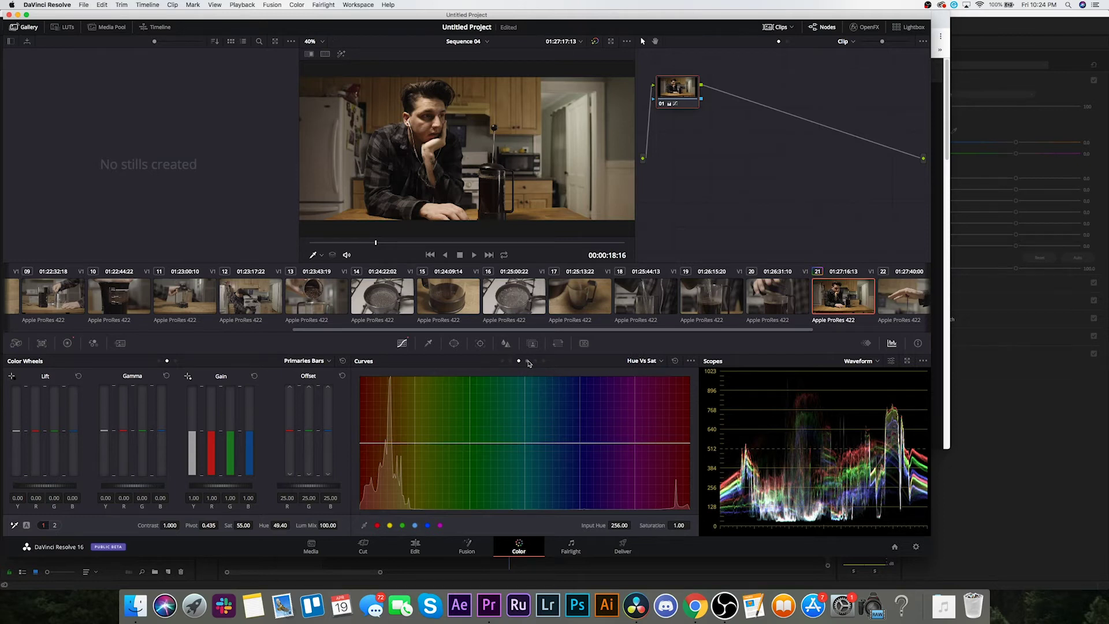
left_click(536, 361)
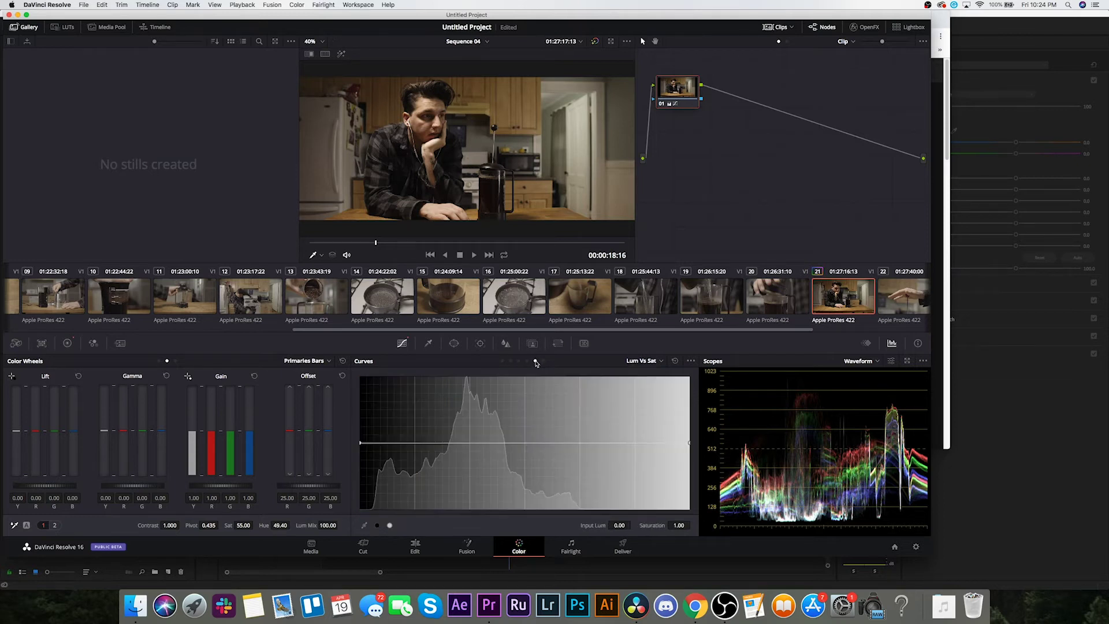